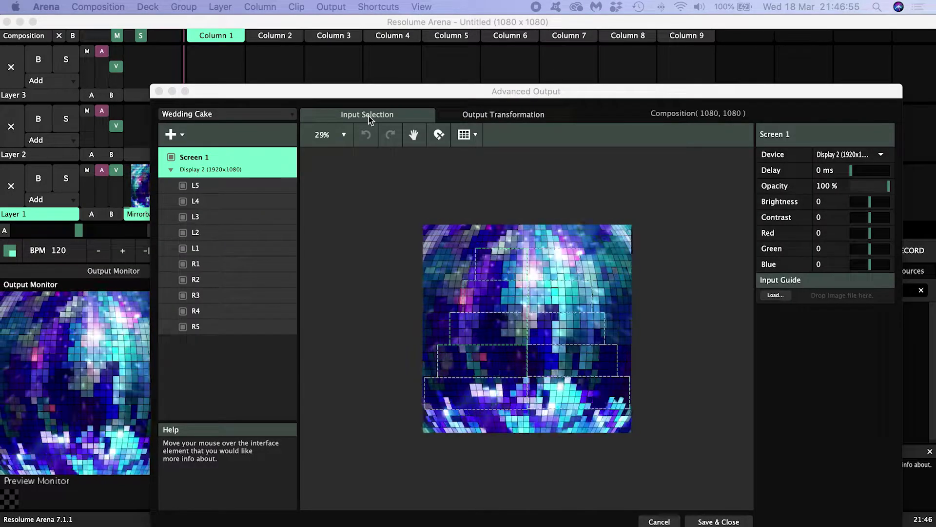
- Show the arrangement of the connected displays in the macOS Displays preferences
{"action": "left_click", "coordinate": [368, 118]}
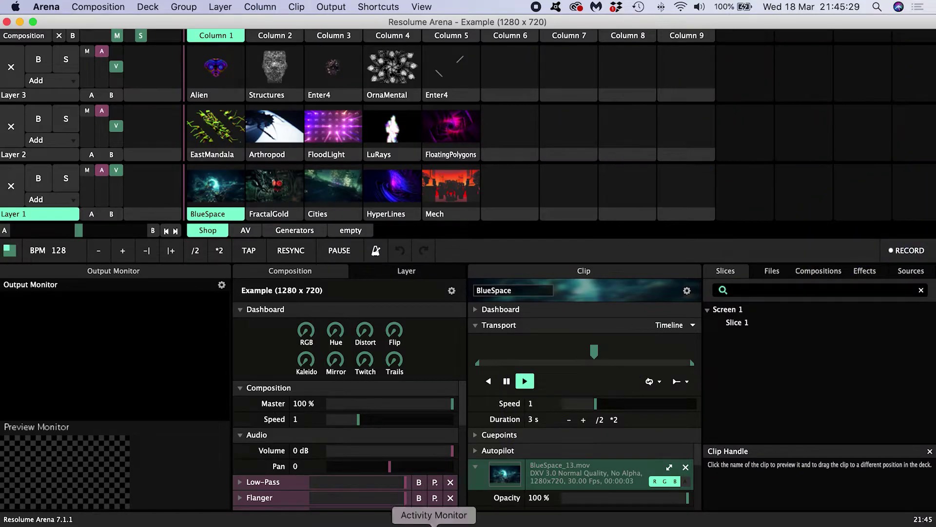
{"action": "left_click", "coordinate": [387, 520]}
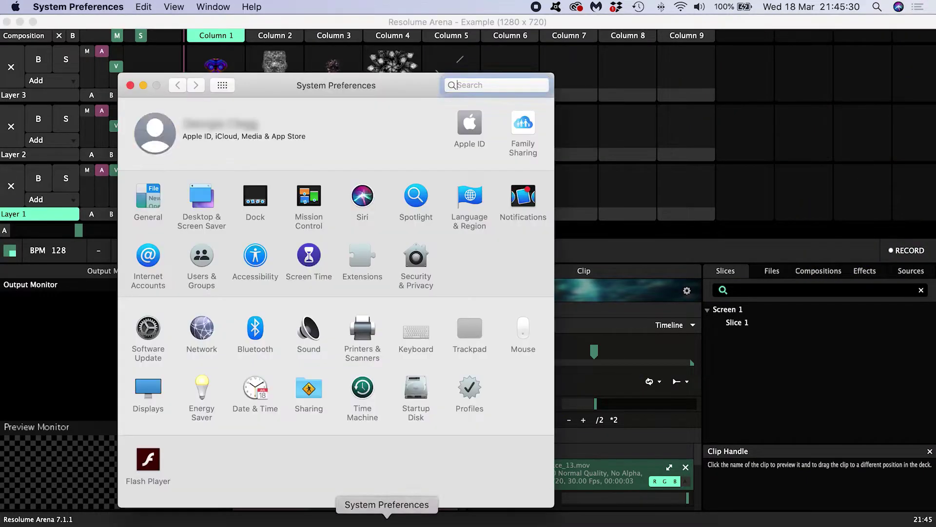
{"action": "left_click", "coordinate": [148, 390]}
{"action": "left_click", "coordinate": [309, 118]}
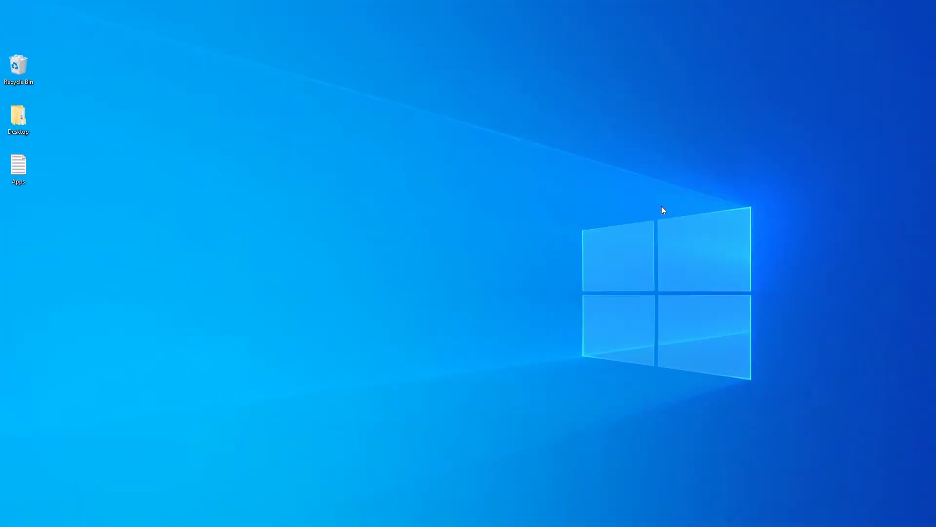
- Bring up the Multiple displays choices in the Windows Display settings page
{"action": "right_click", "coordinate": [344, 249]}
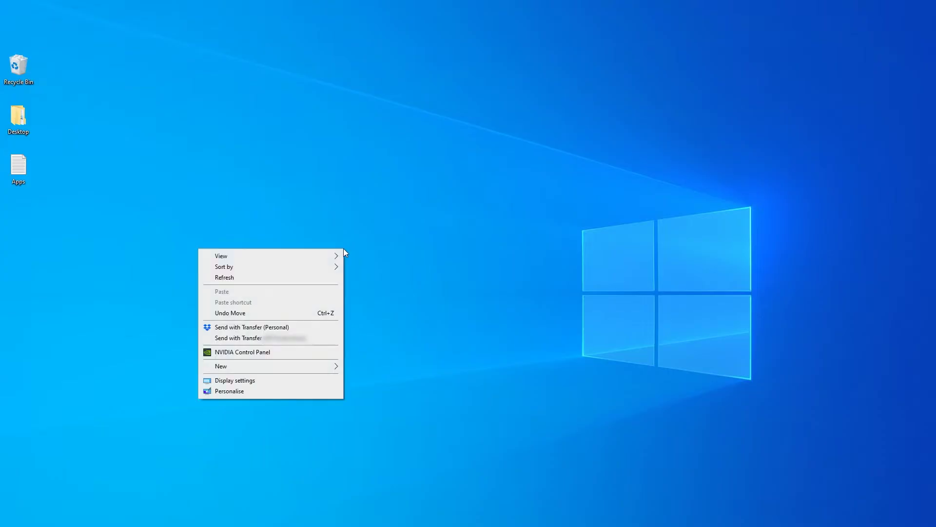
{"action": "left_click", "coordinate": [243, 381]}
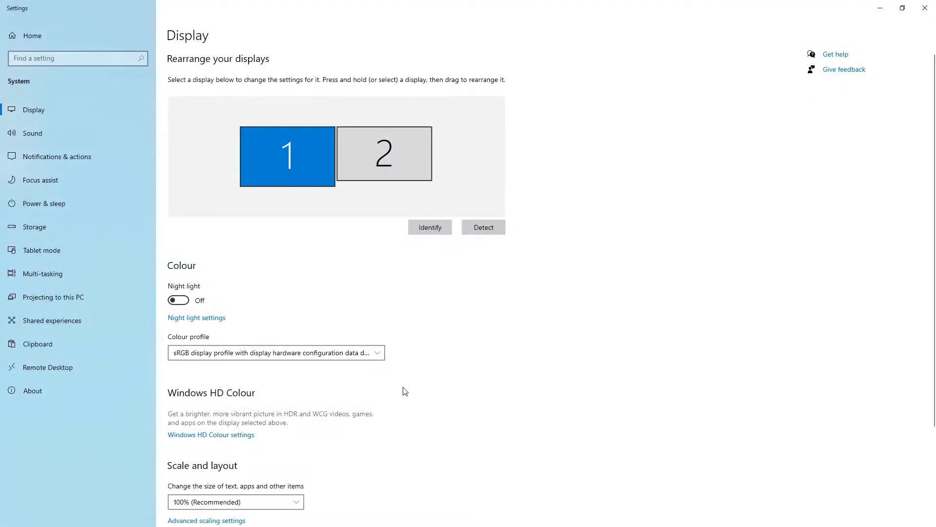
{"action": "scroll", "coordinate": [404, 391], "scroll_direction": "down", "scroll_amount": 5}
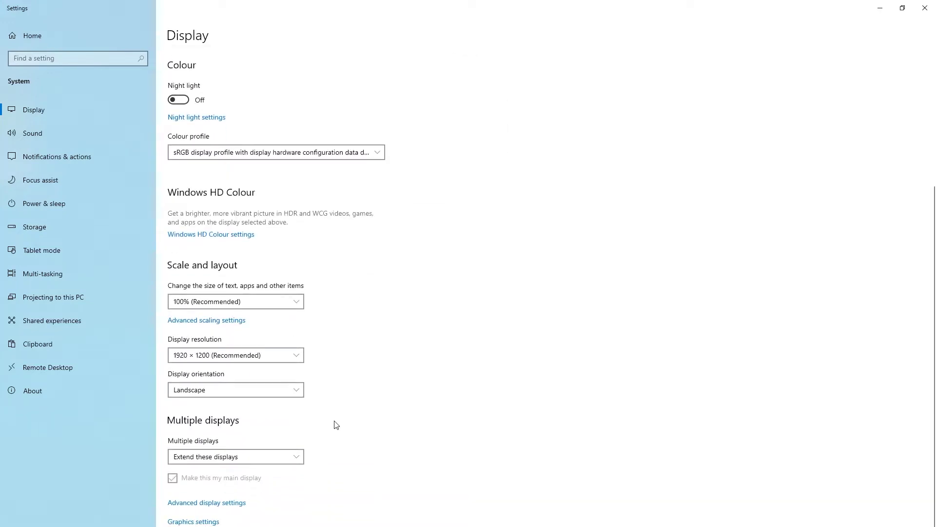
{"action": "left_click", "coordinate": [241, 459]}
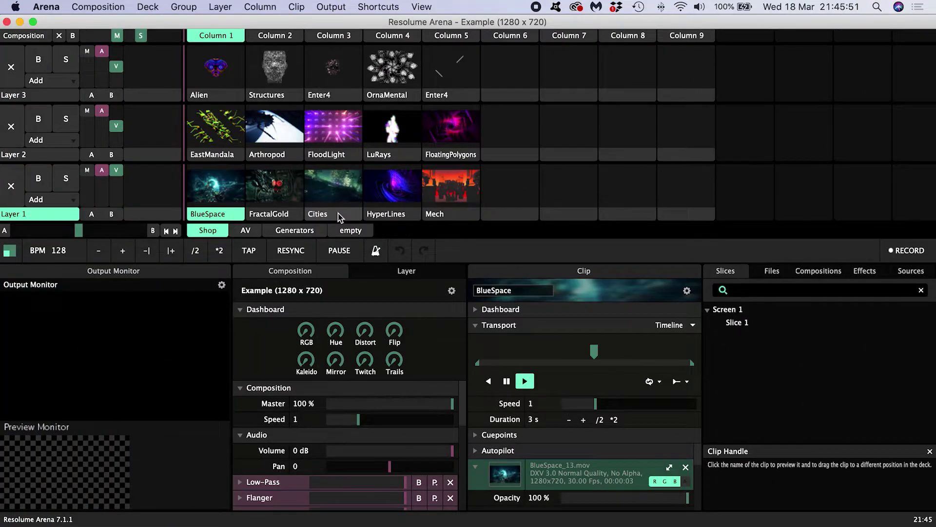
{"action": "left_click", "coordinate": [331, 7]}
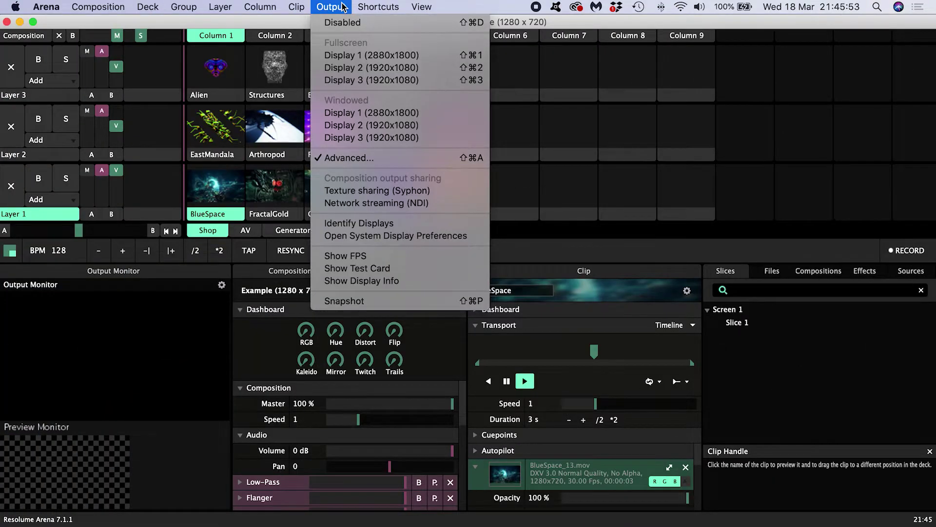
{"action": "left_click", "coordinate": [342, 161]}
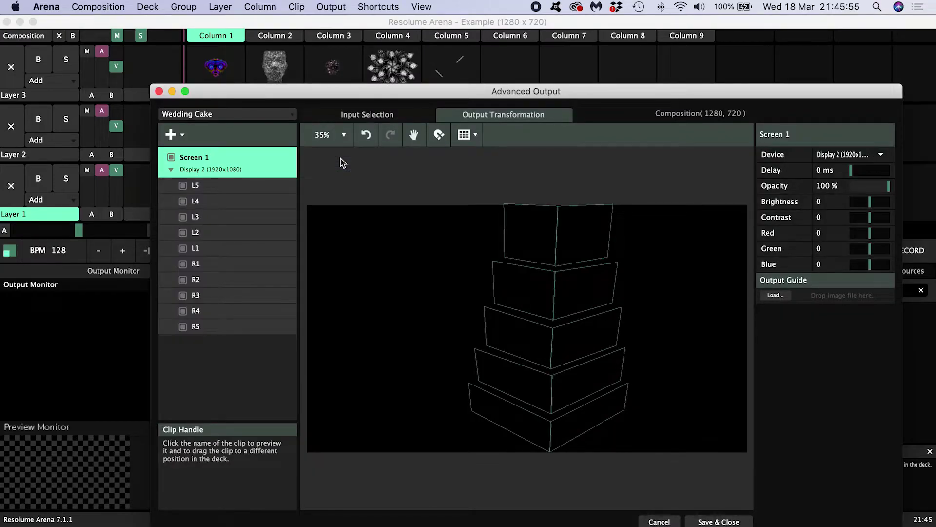
{"action": "left_click", "coordinate": [228, 185]}
{"action": "left_click", "coordinate": [366, 114]}
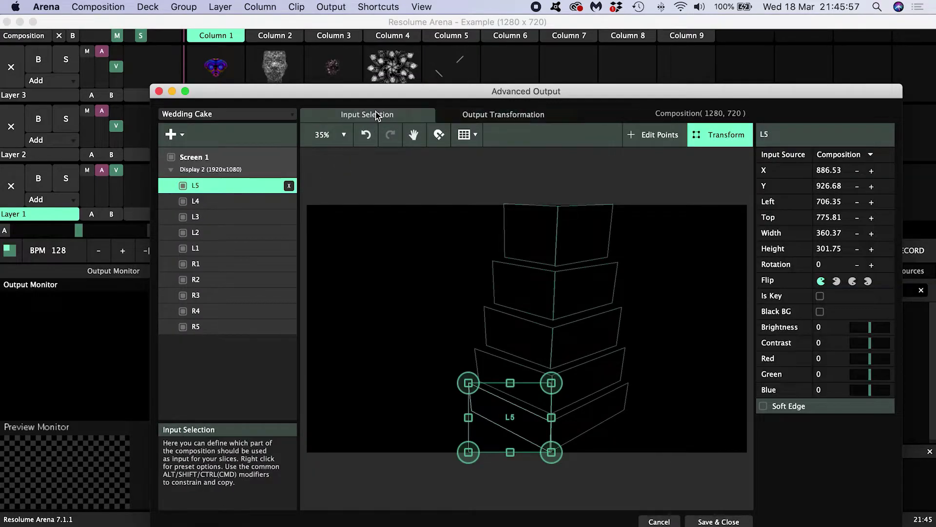
{"action": "left_click", "coordinate": [501, 117]}
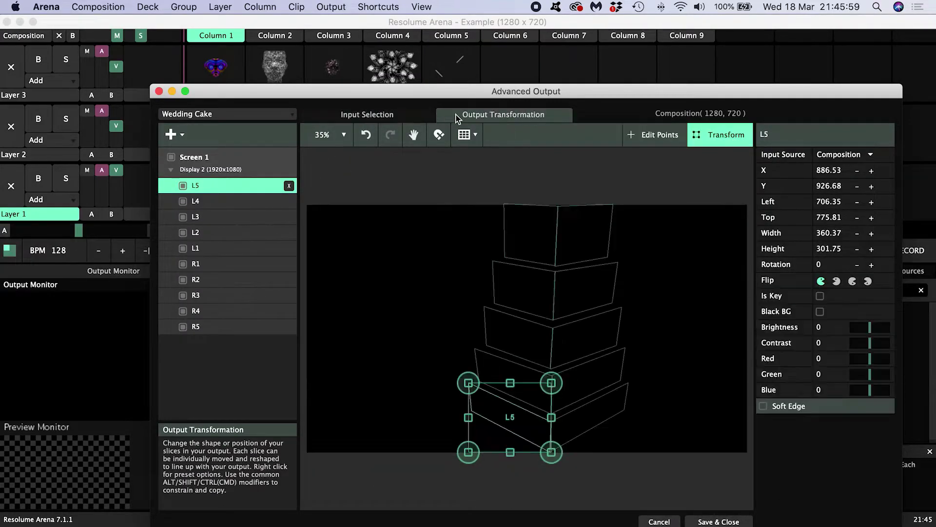
{"action": "left_click", "coordinate": [408, 117]}
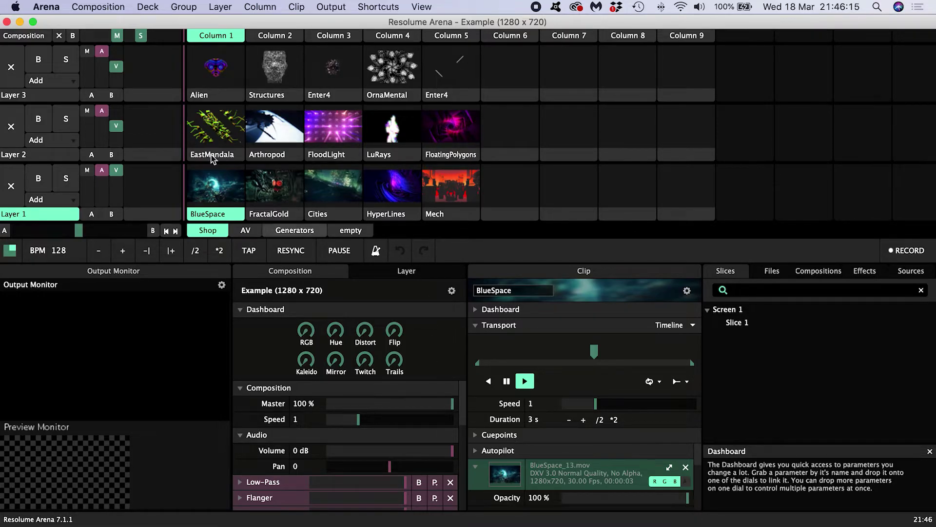
- Start a new composition, replacing the current one
{"action": "left_click", "coordinate": [98, 7]}
{"action": "left_click", "coordinate": [110, 39]}
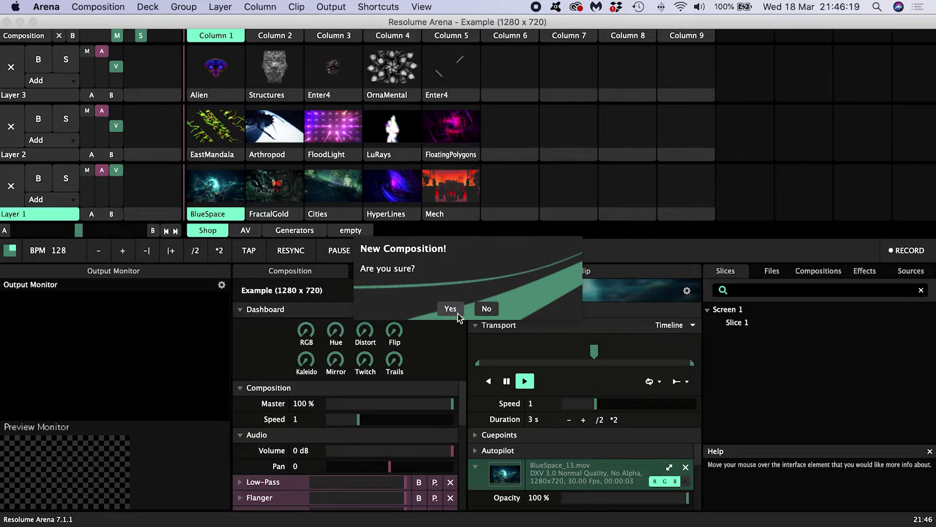
{"action": "left_click", "coordinate": [450, 308]}
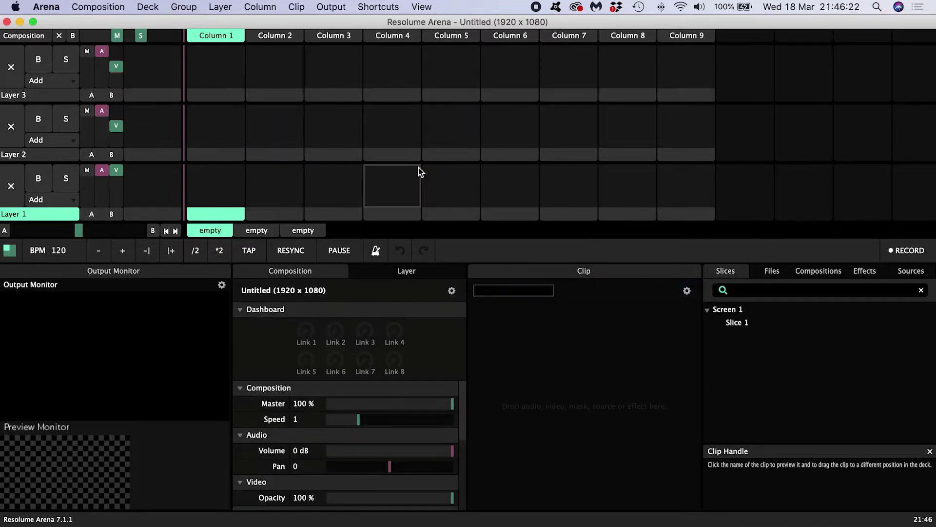
- Place Mirrorball Mosaic.mov into Layer 1, Column 1 and launch the clip
{"action": "key", "text": "super+Tab"}
{"action": "key", "text": "super+Tab"}
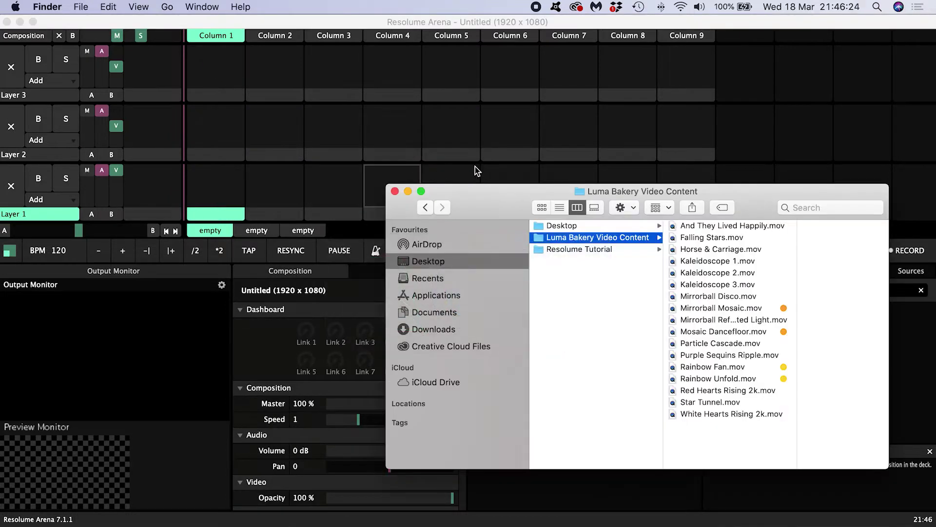
{"action": "left_click", "coordinate": [726, 307]}
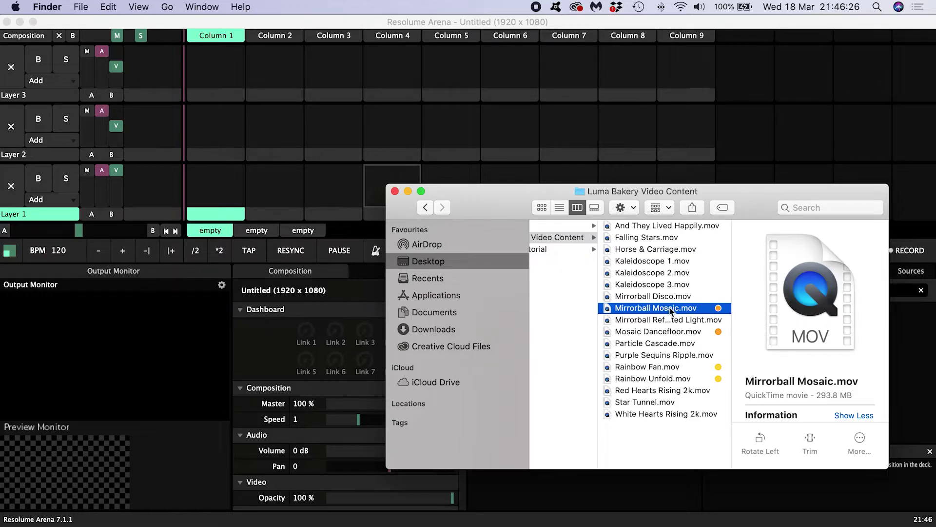
{"action": "left_click_drag", "start_coordinate": [304, 197], "coordinate": [227, 195]}
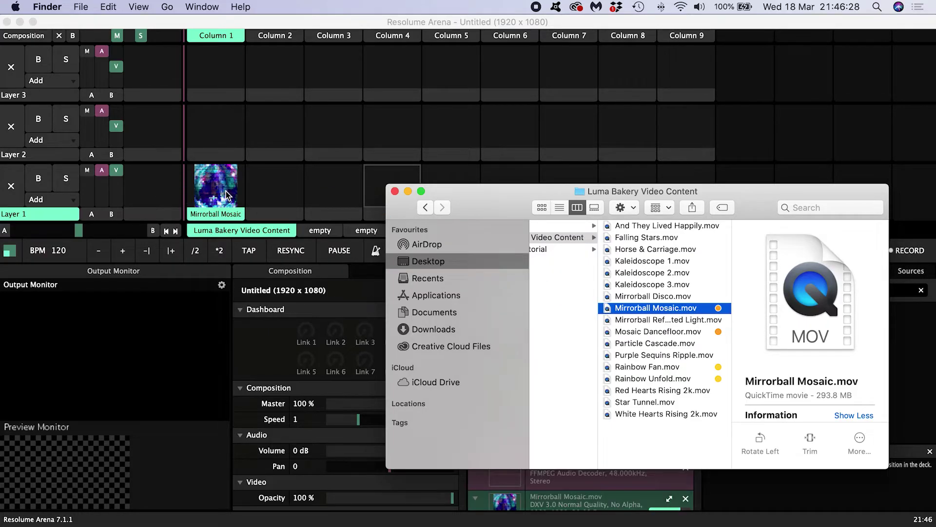
{"action": "left_click", "coordinate": [217, 195]}
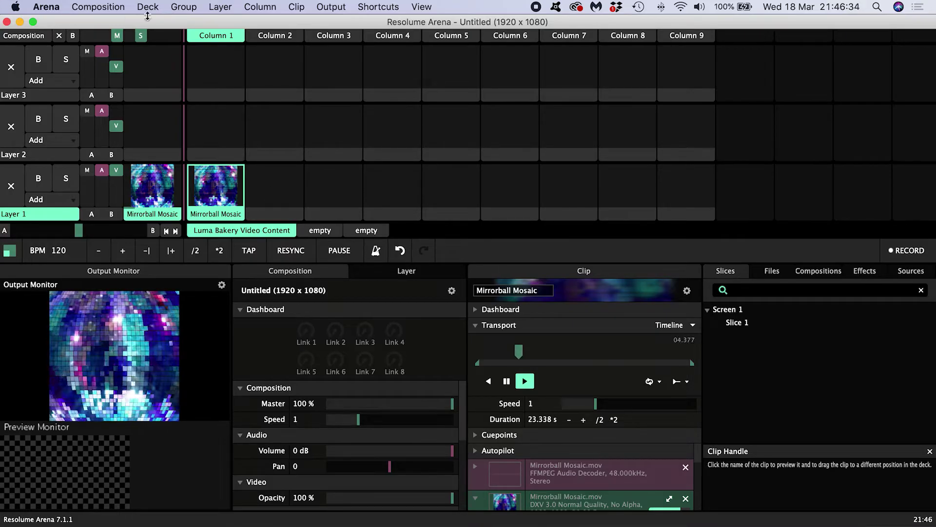
- Set the composition size to 1080 x 1080 in Composition Settings
{"action": "left_click", "coordinate": [98, 7]}
{"action": "left_click", "coordinate": [114, 170]}
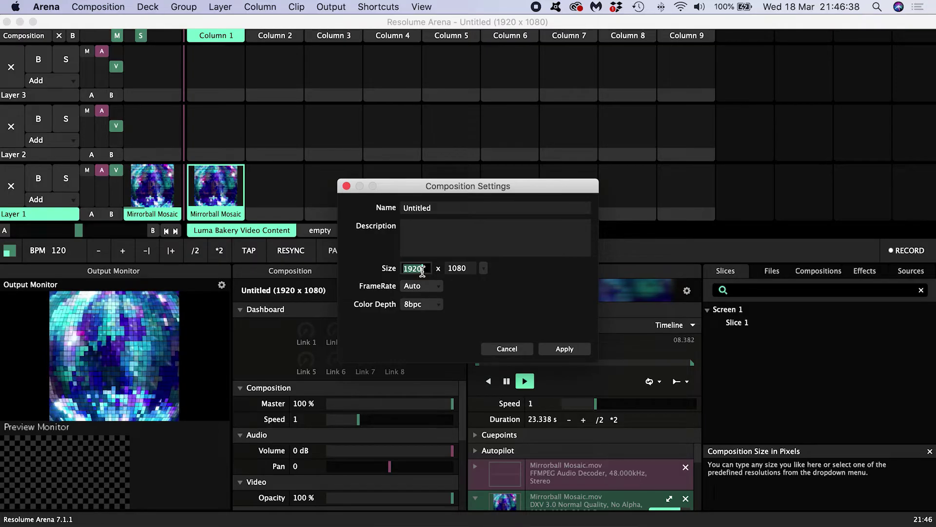
{"action": "left_click", "coordinate": [561, 349]}
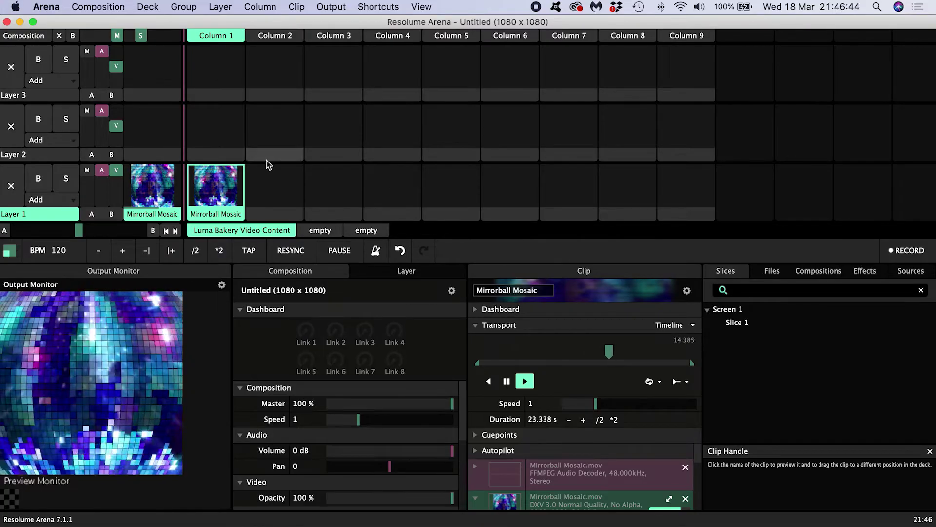
- Load the Wedding Cake slice preset in Advanced Output
{"action": "left_click", "coordinate": [331, 7]}
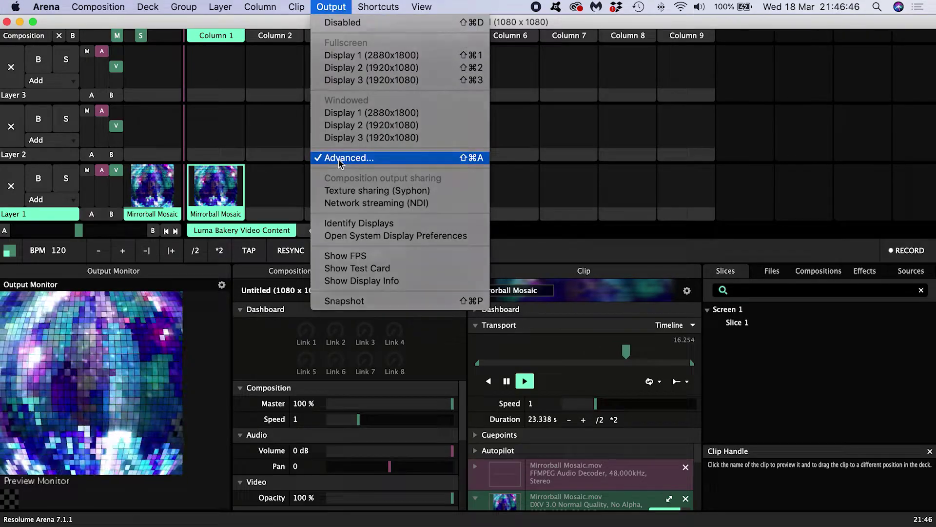
{"action": "left_click", "coordinate": [340, 157]}
{"action": "left_click", "coordinate": [239, 117]}
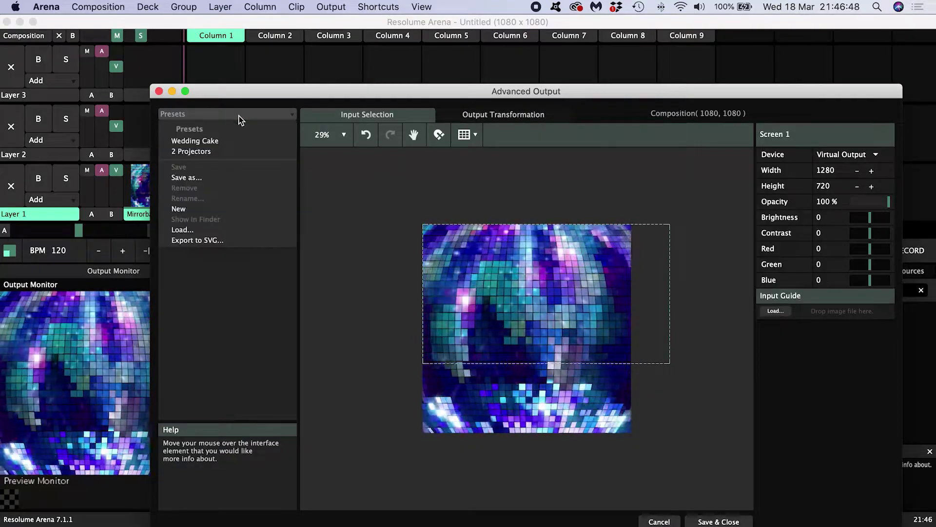
{"action": "left_click", "coordinate": [214, 142]}
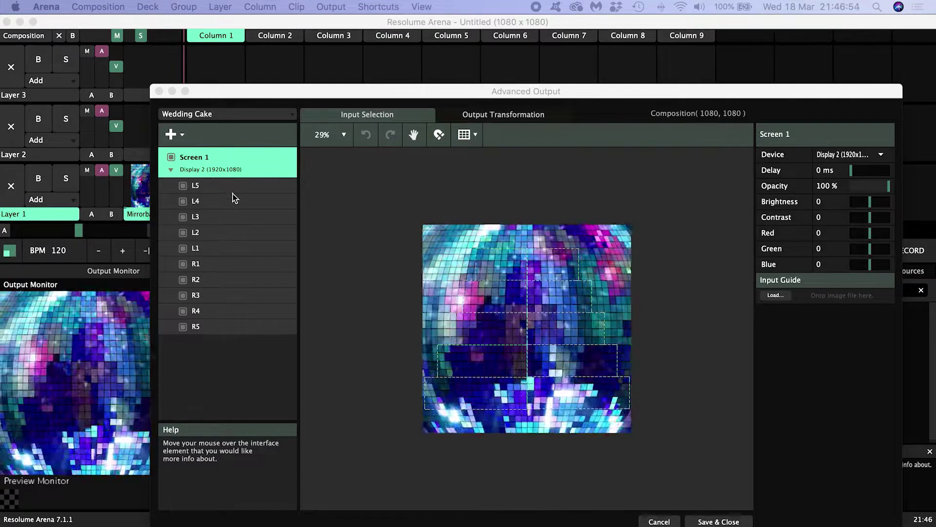
- Select slices L5, L3, L1, R1, R2 and R3 in the Output Transformation view
{"action": "left_click", "coordinate": [370, 118]}
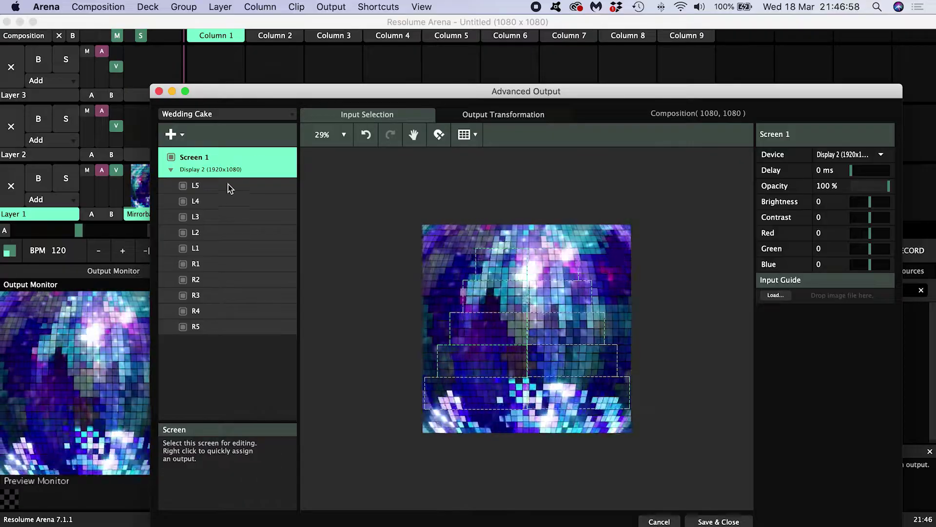
{"action": "left_click", "coordinate": [229, 186]}
{"action": "left_click", "coordinate": [226, 217]}
{"action": "left_click", "coordinate": [226, 246]}
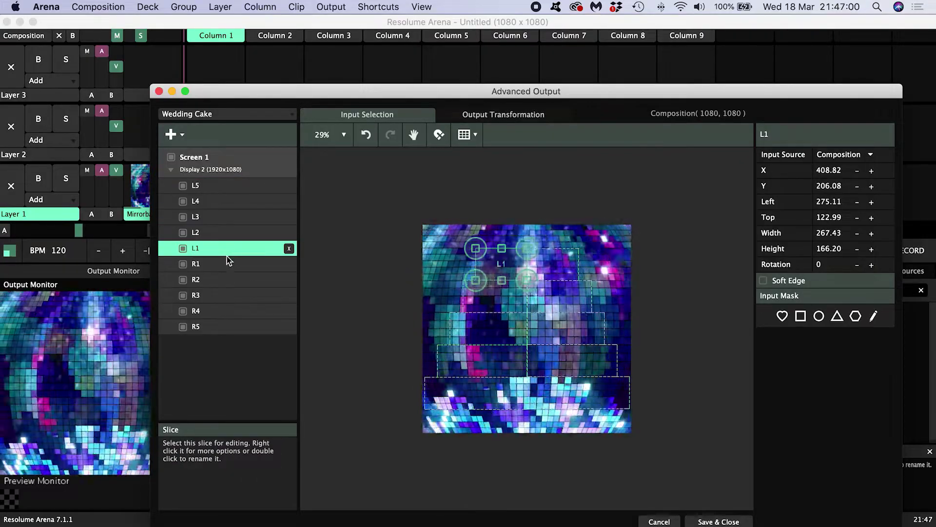
{"action": "left_click", "coordinate": [226, 264]}
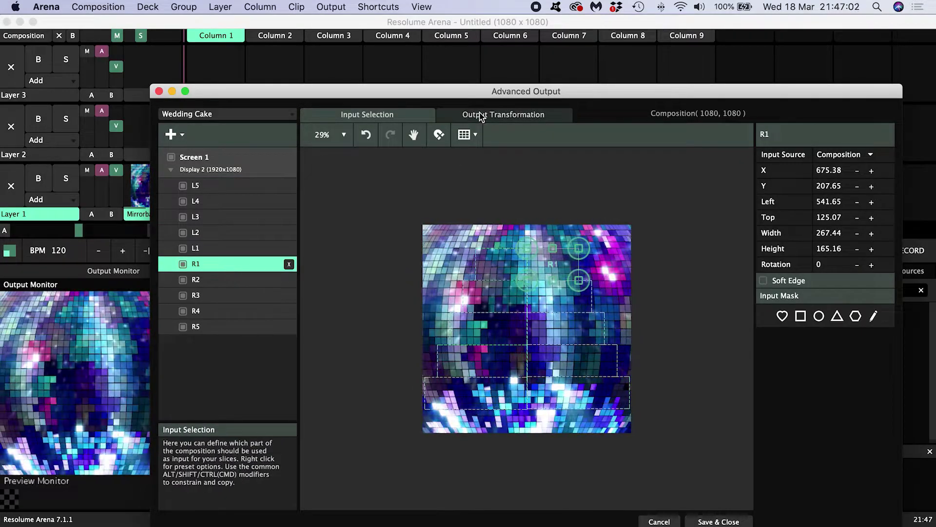
{"action": "left_click", "coordinate": [486, 115]}
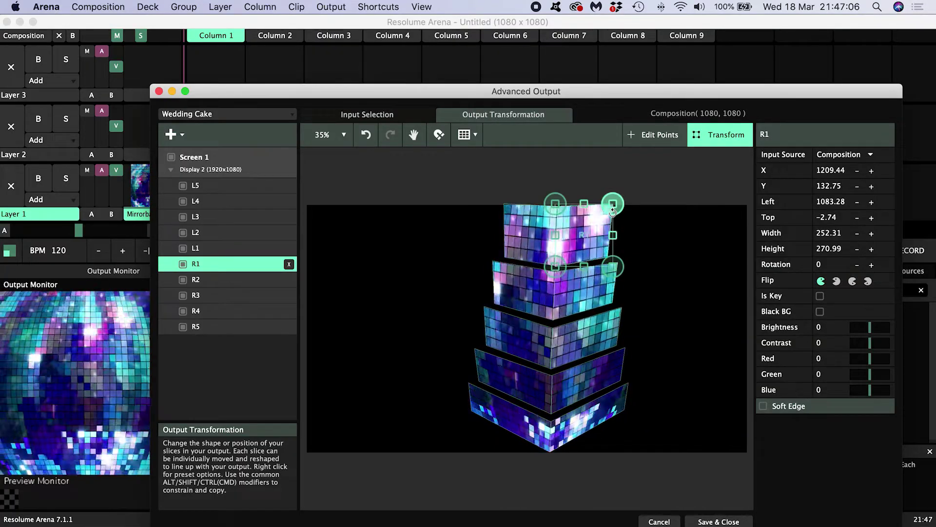
{"action": "left_click", "coordinate": [587, 288]}
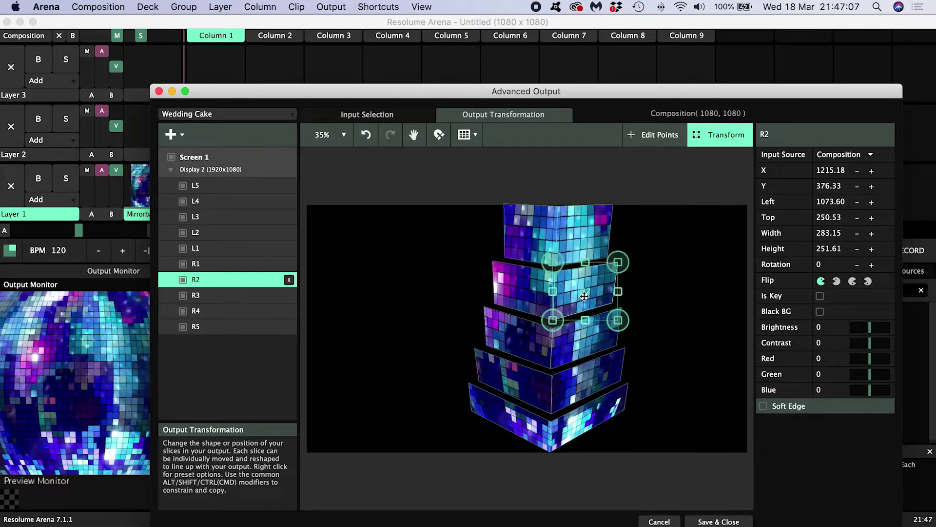
{"action": "left_click", "coordinate": [577, 342]}
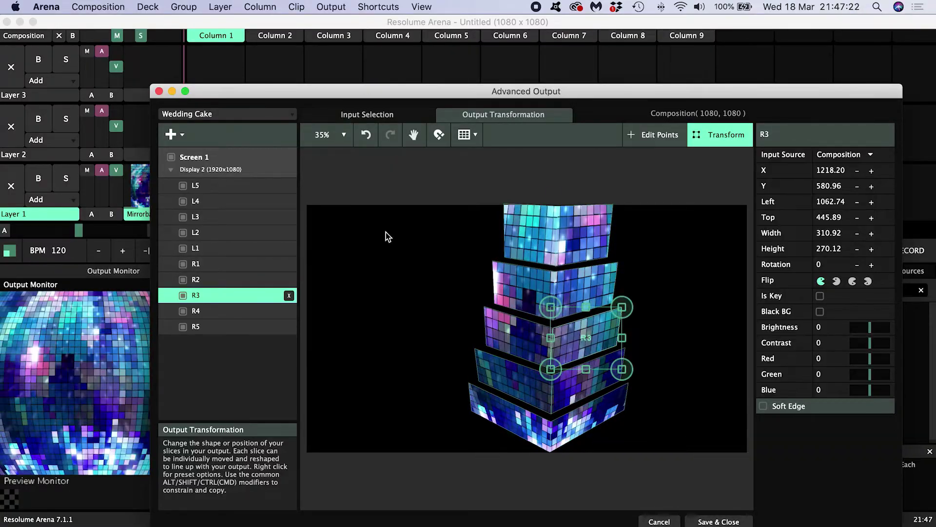
- Check Screen 1's Device list and leave it on Display 2 (1920x1080)
{"action": "left_click", "coordinate": [239, 169]}
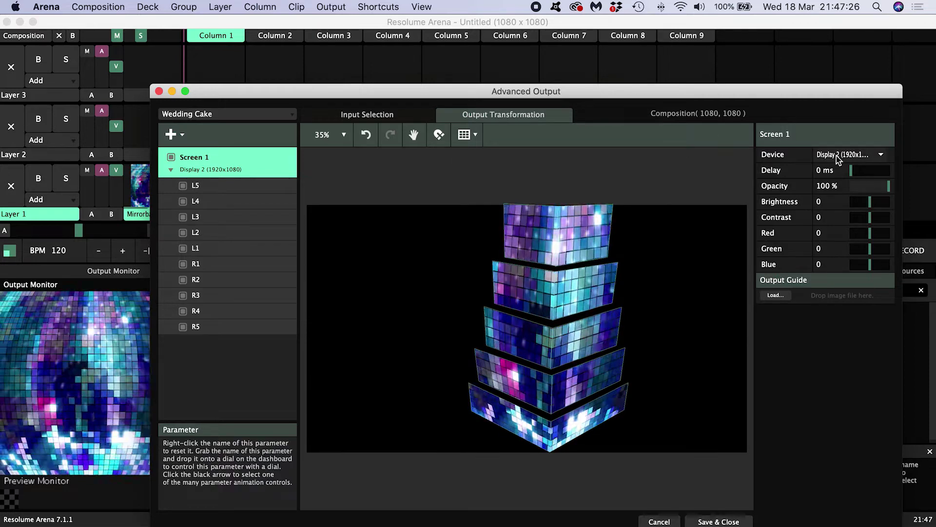
{"action": "left_click", "coordinate": [836, 156]}
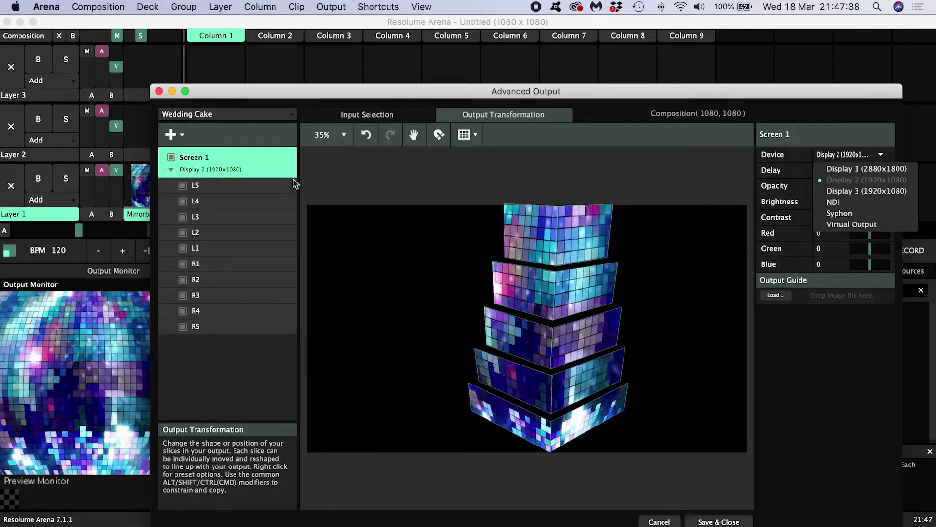
{"action": "left_click", "coordinate": [247, 162]}
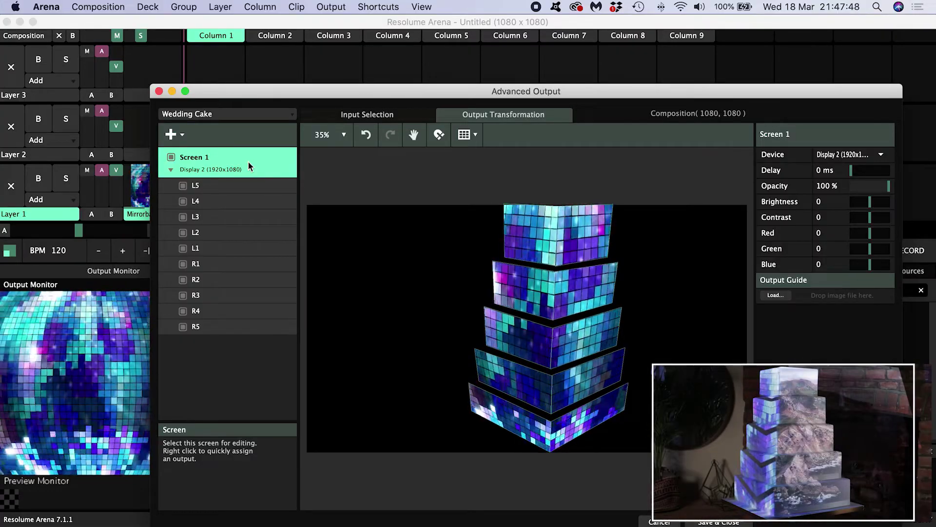
- Add Screen 2 sending to Display 3 (1920x1080), then reselect Screen 1
{"action": "left_click", "coordinate": [183, 137]}
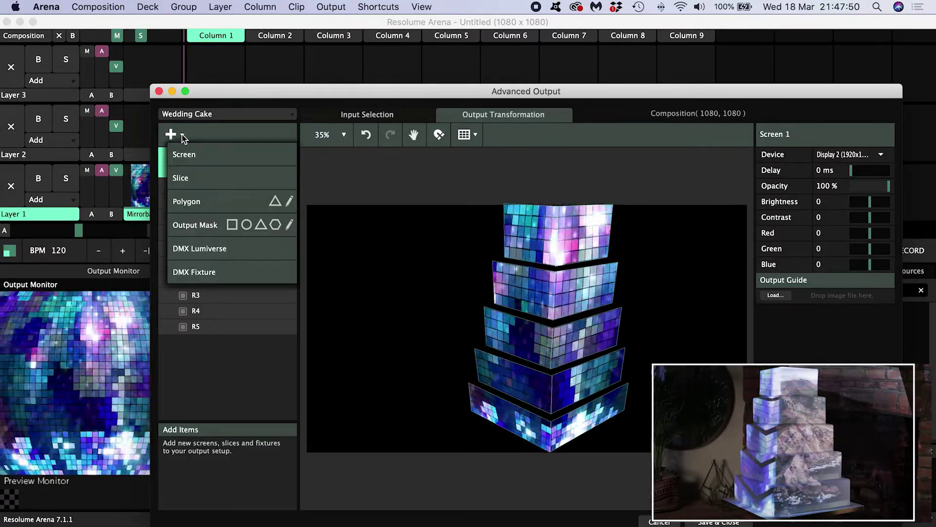
{"action": "left_click", "coordinate": [185, 154]}
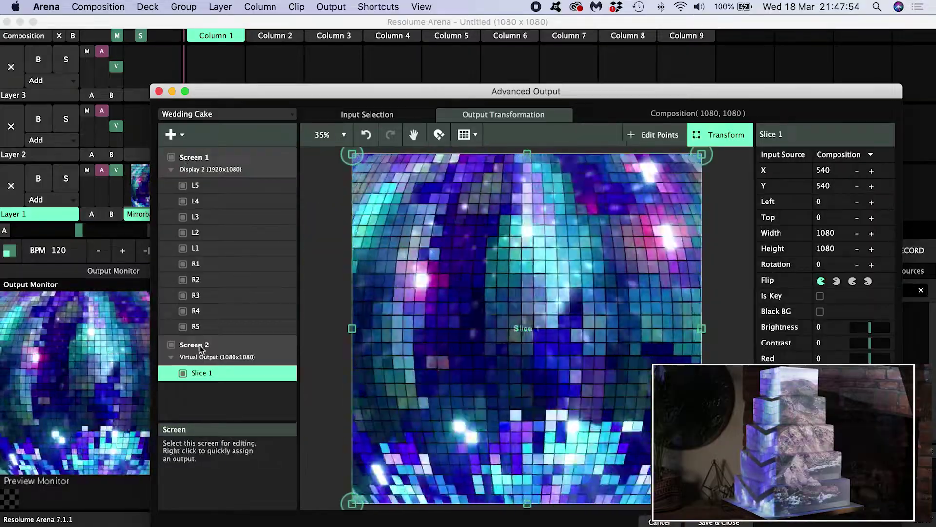
{"action": "left_click", "coordinate": [219, 359]}
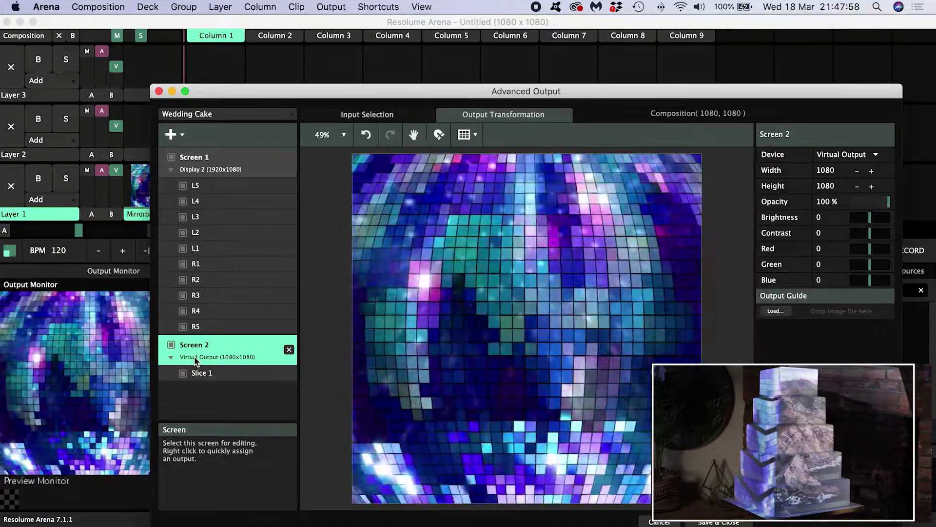
{"action": "left_click", "coordinate": [841, 156]}
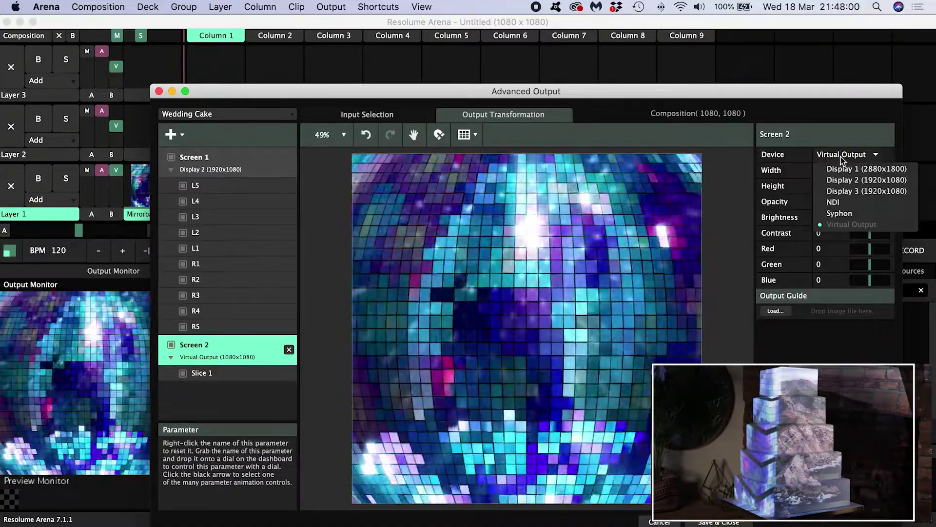
{"action": "left_click", "coordinate": [841, 190]}
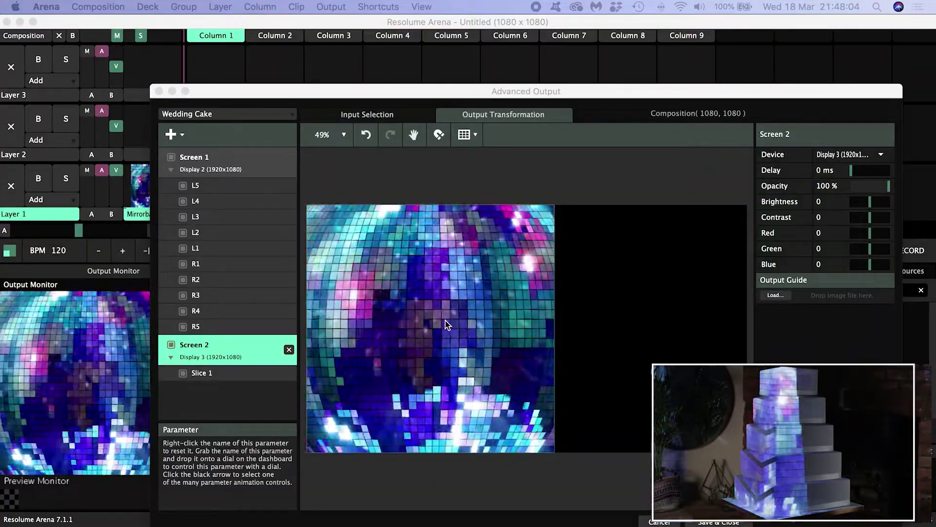
{"action": "left_click", "coordinate": [171, 347]}
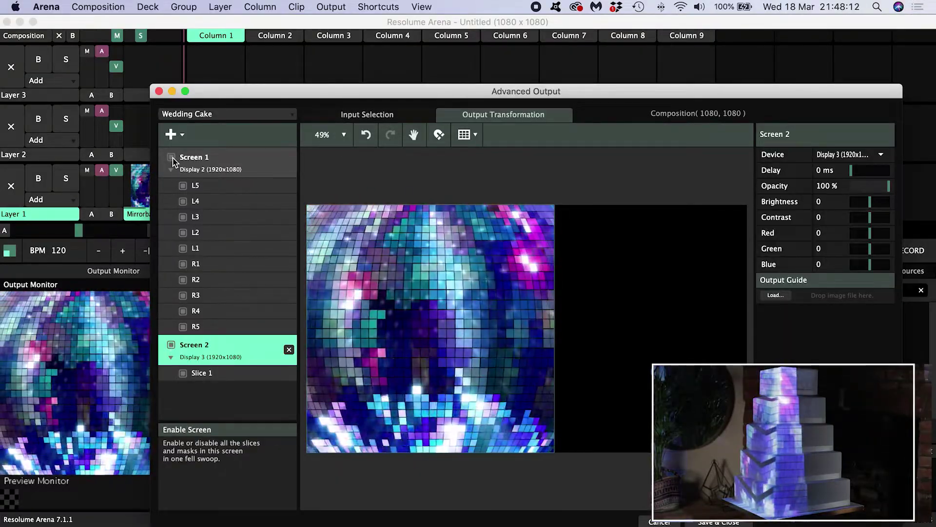
{"action": "left_click", "coordinate": [235, 165]}
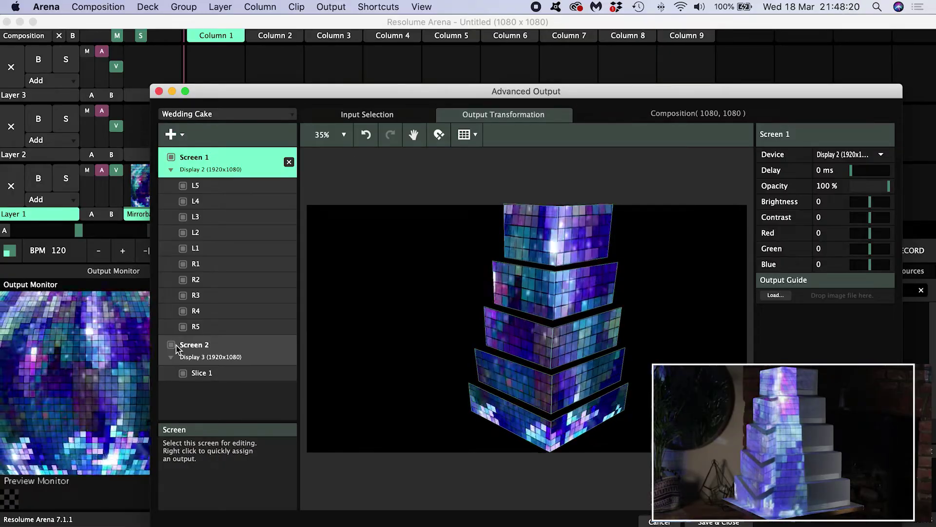
- Rename the two screens to Left and Right
{"action": "double_click", "coordinate": [198, 157]}
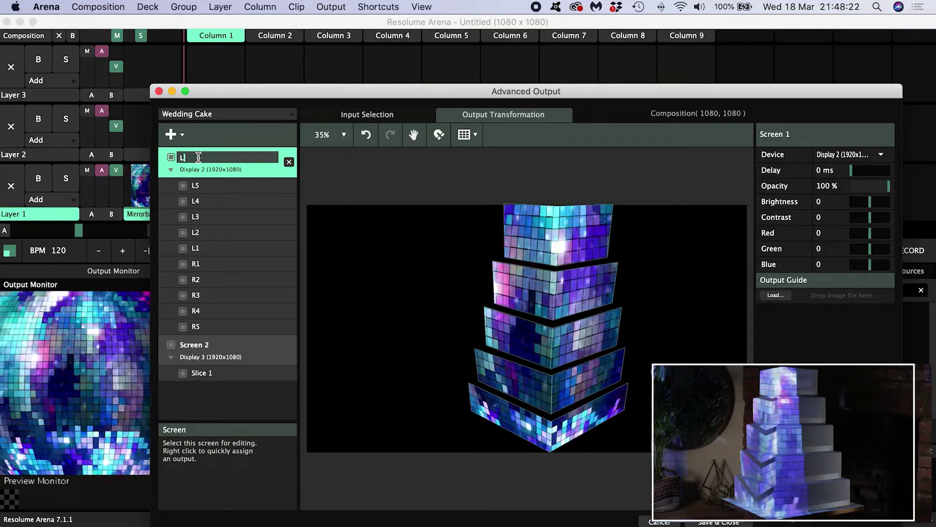
{"action": "left_click", "coordinate": [193, 345]}
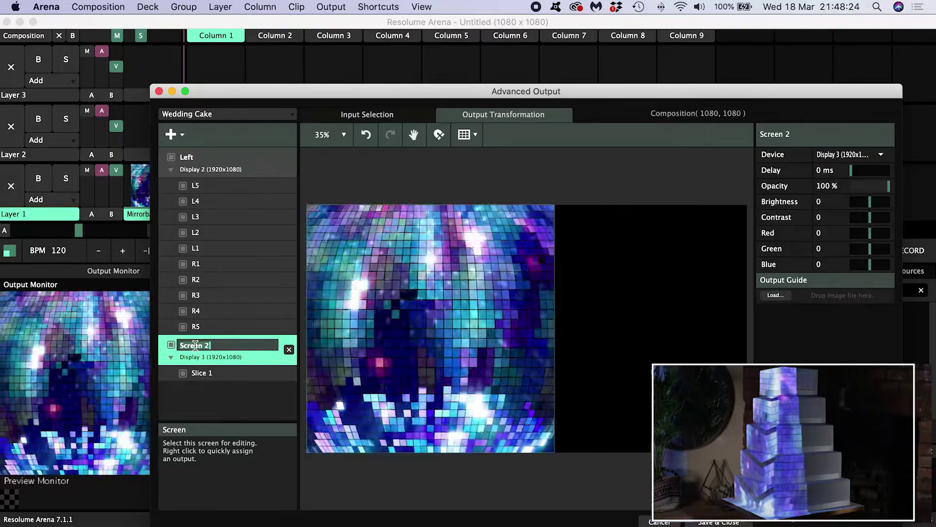
{"action": "double_click", "coordinate": [194, 344]}
{"action": "type", "text": "Right"}
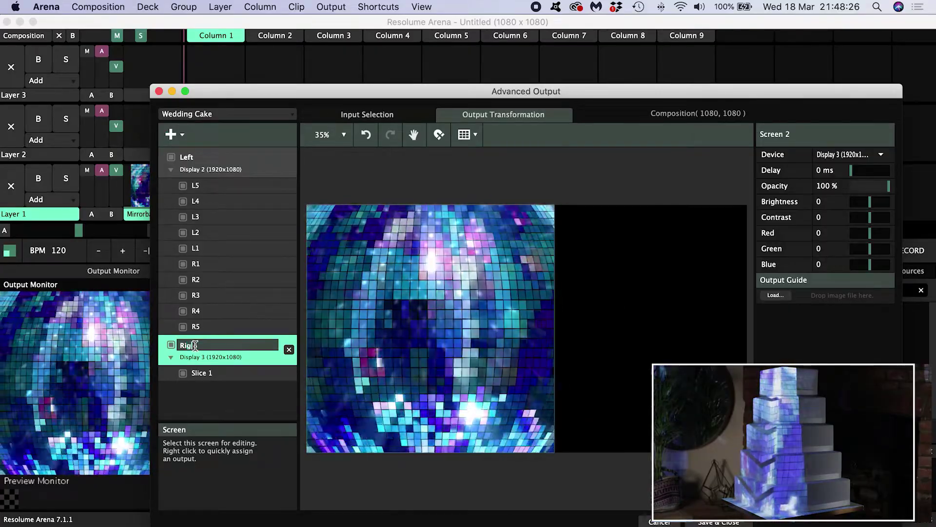
{"action": "key", "text": "Return"}
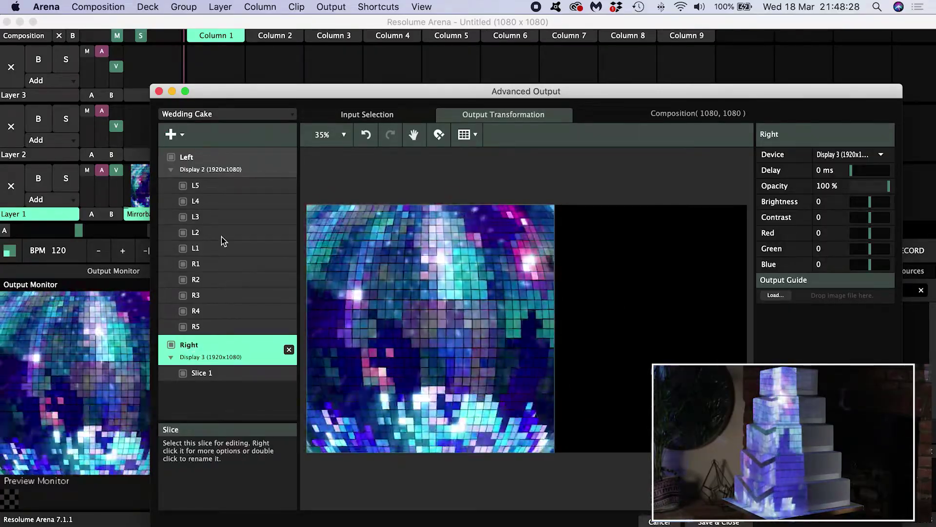
- Move slices R1–R5 onto the Right screen and delete its default Slice 1
{"action": "left_click", "coordinate": [209, 265]}
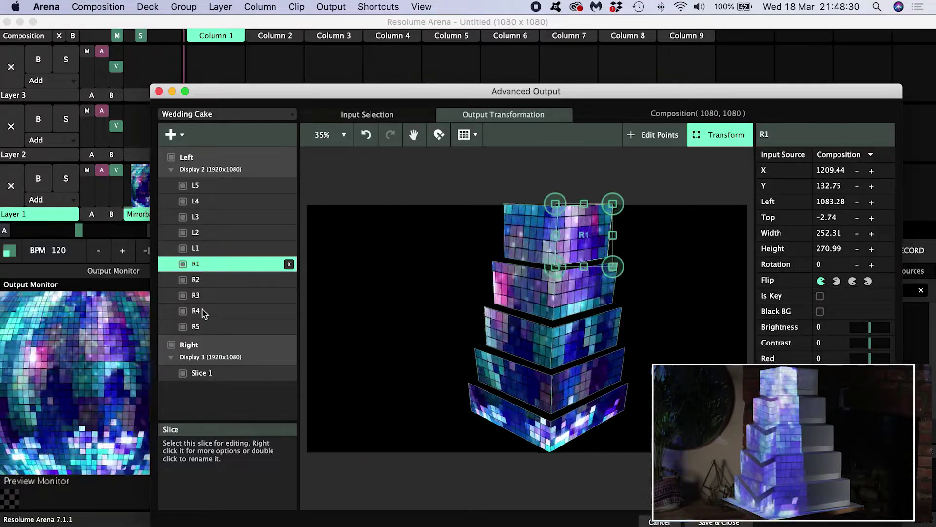
{"action": "left_click", "coordinate": [196, 327], "text": "shift"}
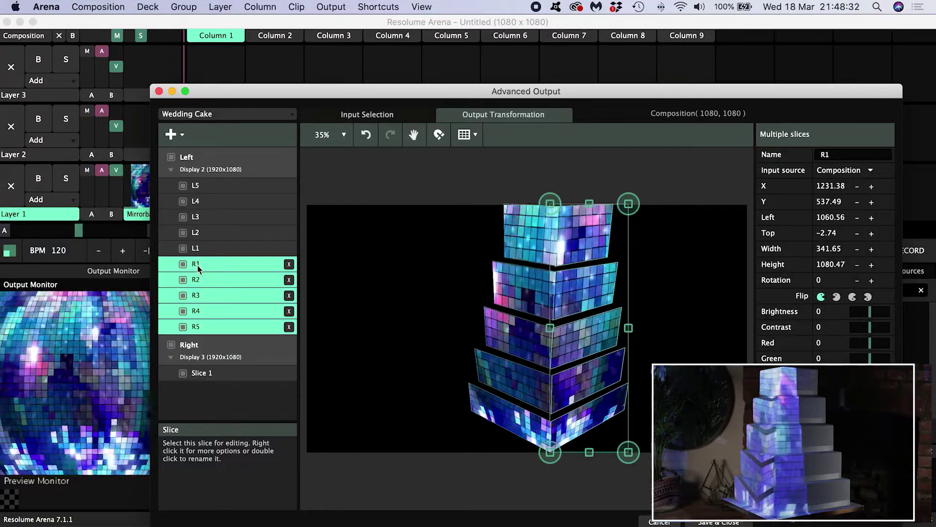
{"action": "left_click_drag", "start_coordinate": [199, 268], "coordinate": [287, 374]}
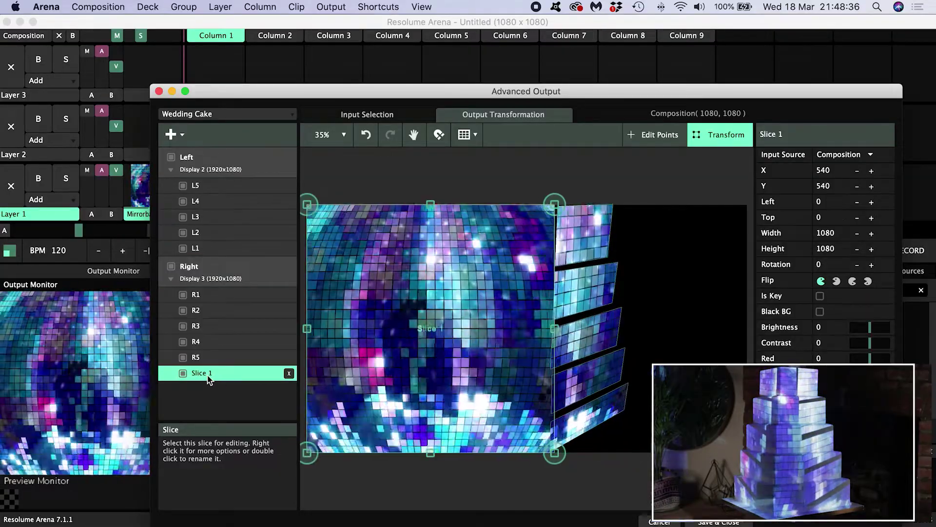
{"action": "left_click", "coordinate": [289, 373]}
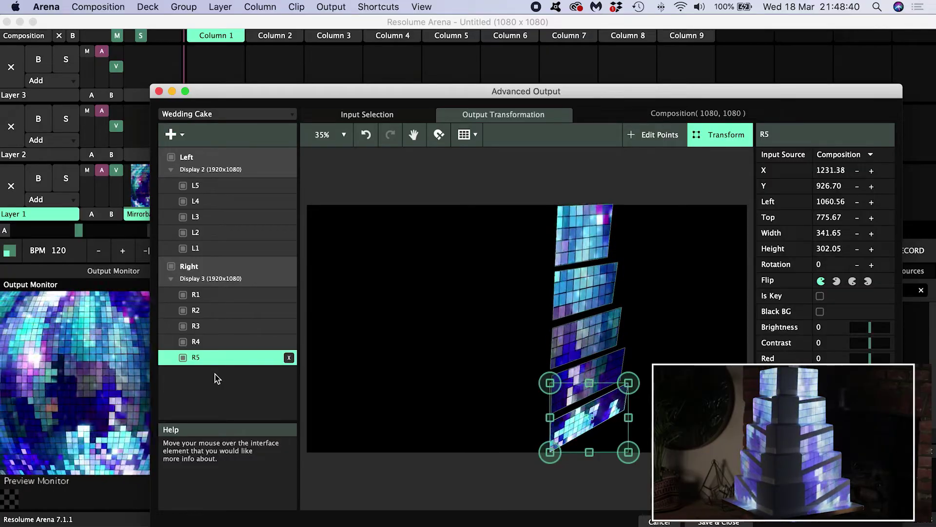
{"action": "left_click", "coordinate": [250, 269]}
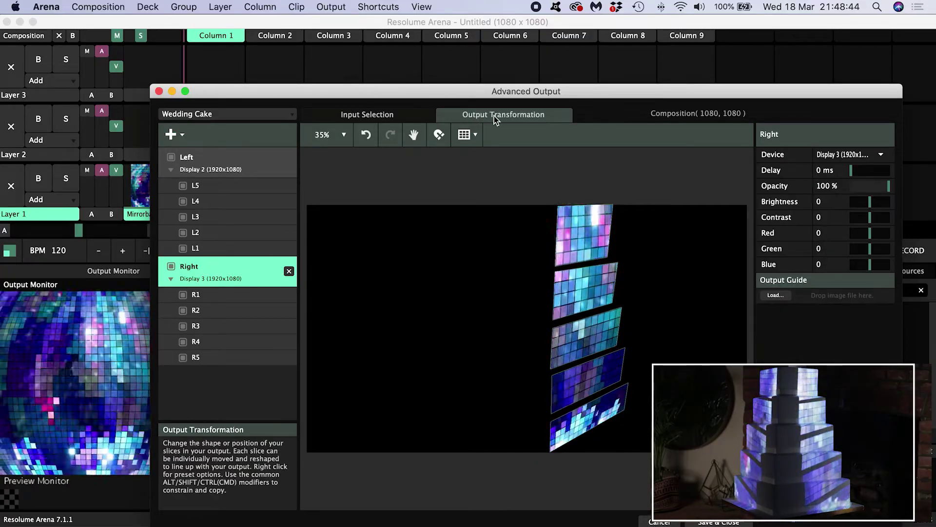
- In Edit Points mode, fit R1's corners to the top cake tier
{"action": "left_click", "coordinate": [570, 219]}
{"action": "left_click", "coordinate": [656, 135]}
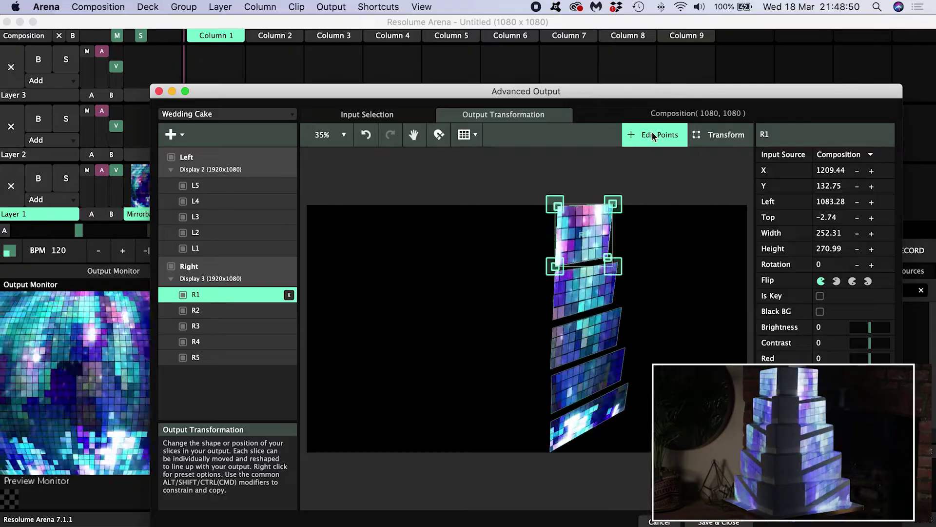
{"action": "left_click_drag", "start_coordinate": [556, 211], "coordinate": [529, 205]}
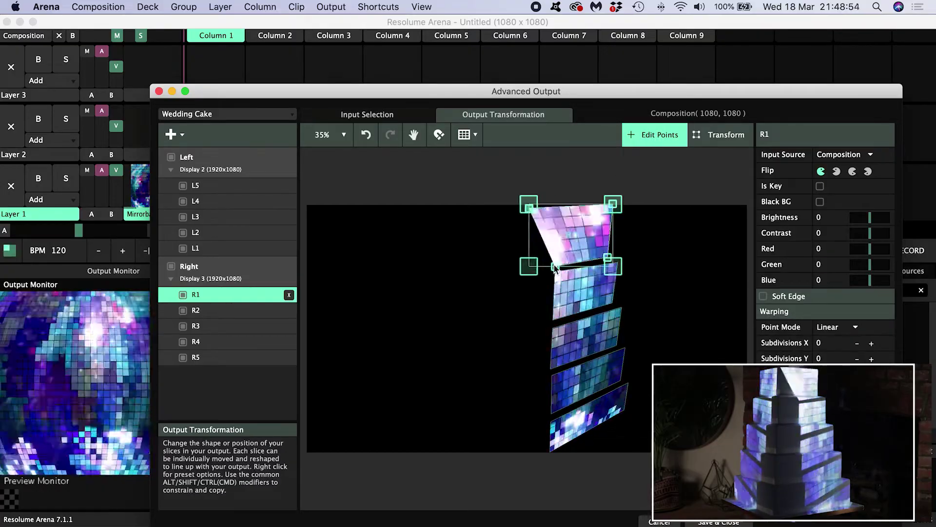
{"action": "left_click_drag", "start_coordinate": [613, 204], "coordinate": [590, 207]}
{"action": "left_click_drag", "start_coordinate": [615, 266], "coordinate": [593, 259]}
{"action": "left_click_drag", "start_coordinate": [587, 207], "coordinate": [588, 211]}
- Reshape the remaining Right slices through R5 to match their tiers
{"action": "left_click_drag", "start_coordinate": [587, 258], "coordinate": [599, 338]}
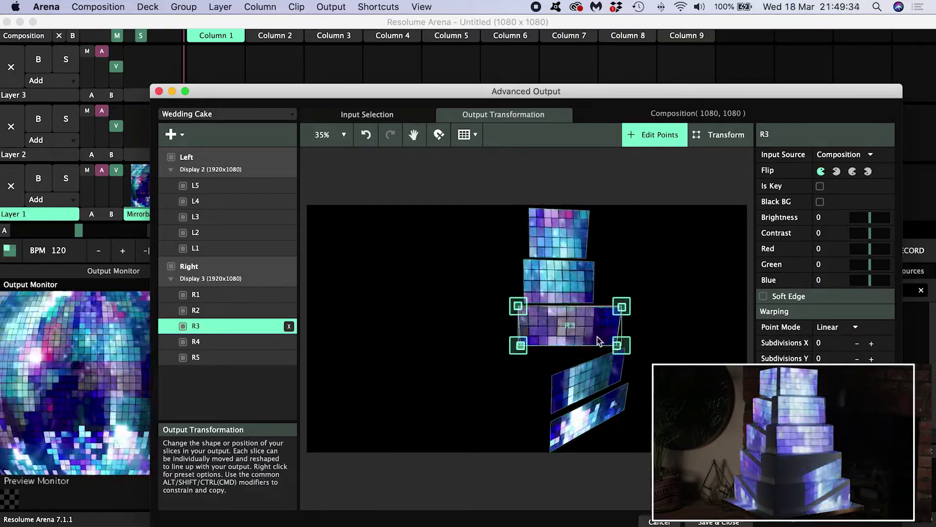
{"action": "left_click_drag", "start_coordinate": [575, 371], "coordinate": [559, 408]}
{"action": "left_click_drag", "start_coordinate": [627, 408], "coordinate": [621, 382]}
{"action": "left_click", "coordinate": [585, 419]}
{"action": "left_click_drag", "start_coordinate": [575, 439], "coordinate": [556, 441]}
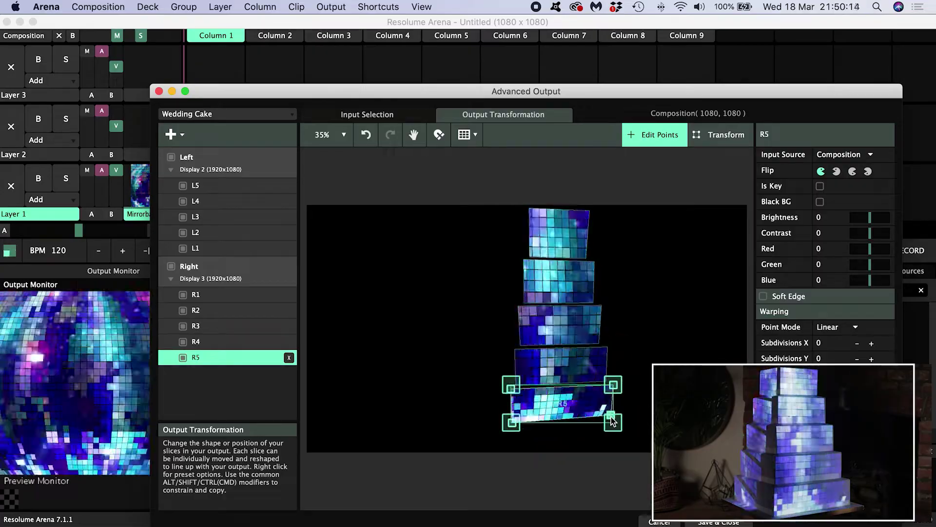
- Fit slices L1, L2 and L3 to their cake tiers as rectangles
{"action": "left_click", "coordinate": [536, 229]}
{"action": "left_click_drag", "start_coordinate": [620, 207], "coordinate": [566, 208]}
{"action": "left_click", "coordinate": [531, 288]}
{"action": "left_click_drag", "start_coordinate": [507, 266], "coordinate": [500, 264]}
{"action": "left_click_drag", "start_coordinate": [553, 320], "coordinate": [573, 310]}
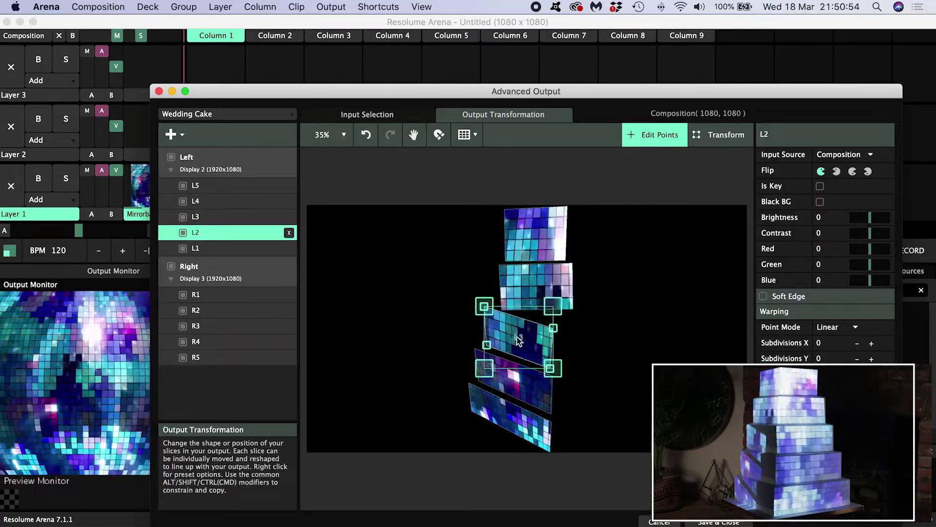
{"action": "left_click", "coordinate": [526, 336]}
{"action": "left_click_drag", "start_coordinate": [485, 308], "coordinate": [496, 313]}
- Square off L4 and L5 to match the lower cake tiers
{"action": "left_click", "coordinate": [514, 381]}
{"action": "left_click_drag", "start_coordinate": [553, 375], "coordinate": [589, 354]}
{"action": "left_click_drag", "start_coordinate": [496, 383], "coordinate": [493, 391]}
{"action": "left_click", "coordinate": [509, 422]}
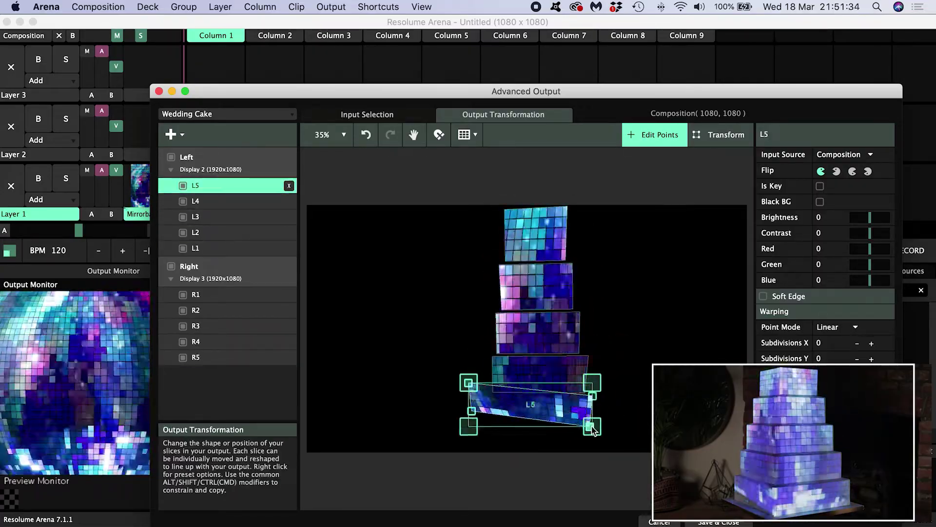
{"action": "left_click_drag", "start_coordinate": [551, 420], "coordinate": [592, 395]}
{"action": "left_click_drag", "start_coordinate": [551, 451], "coordinate": [592, 429]}
{"action": "left_click_drag", "start_coordinate": [471, 410], "coordinate": [493, 425]}
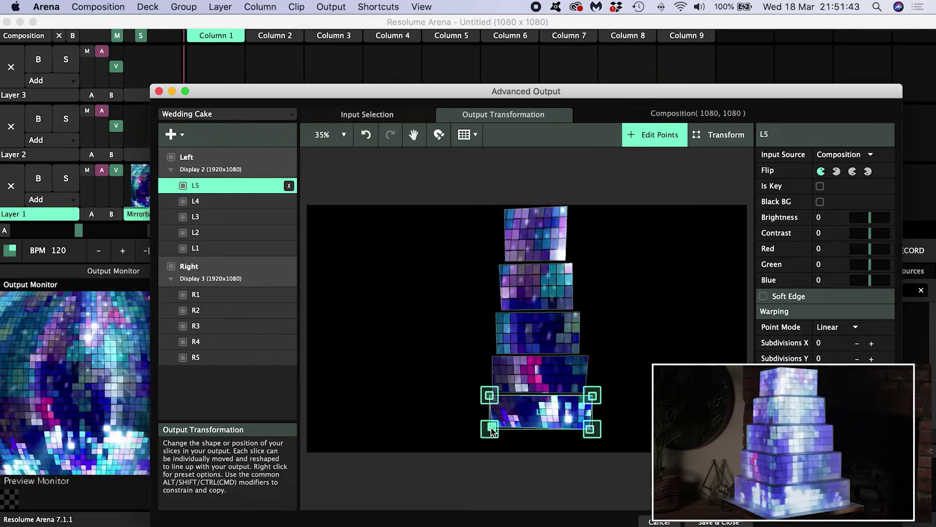